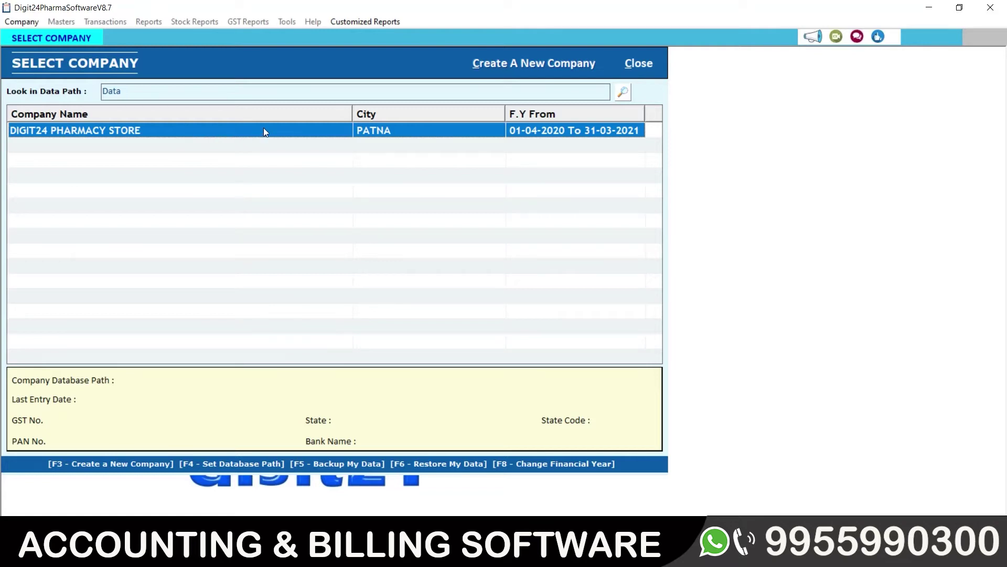
- Select the DIGIT24 PHARMACY STORE 2020-21 row to show its database path and last entry date
{"action": "left_click", "coordinate": [221, 134]}
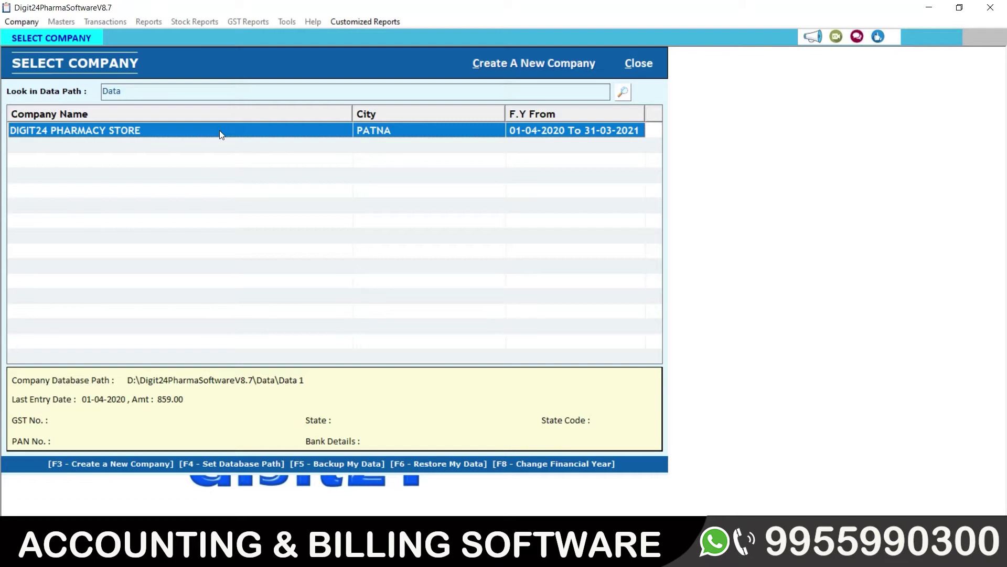
- Change the financial year to 01-04-2021 through 31-03-2022 and confirm the success message
{"action": "key", "text": "F8"}
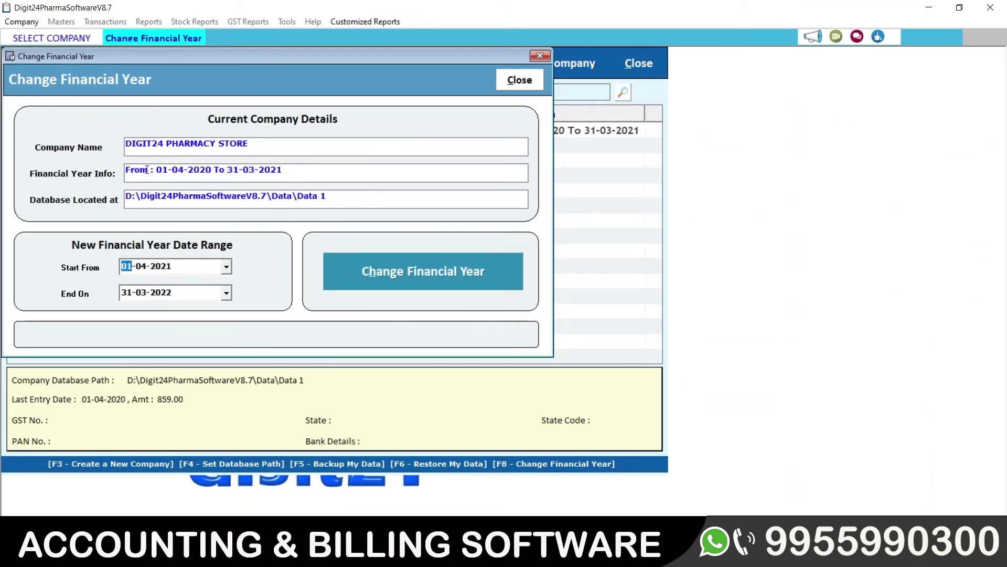
{"action": "left_click_drag", "start_coordinate": [291, 168], "coordinate": [125, 170]}
{"action": "left_click_drag", "start_coordinate": [227, 169], "coordinate": [282, 169]}
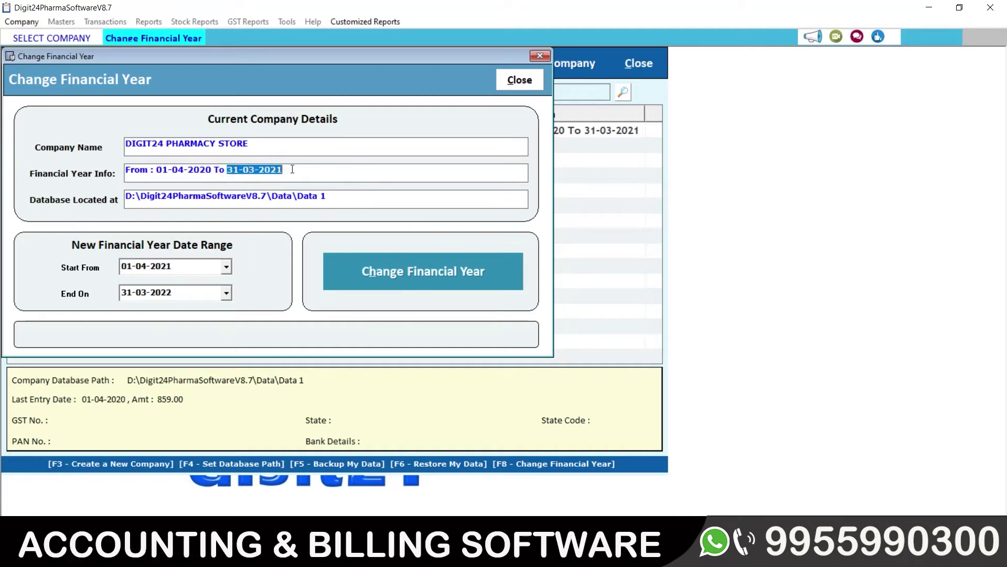
{"action": "left_click", "coordinate": [177, 266]}
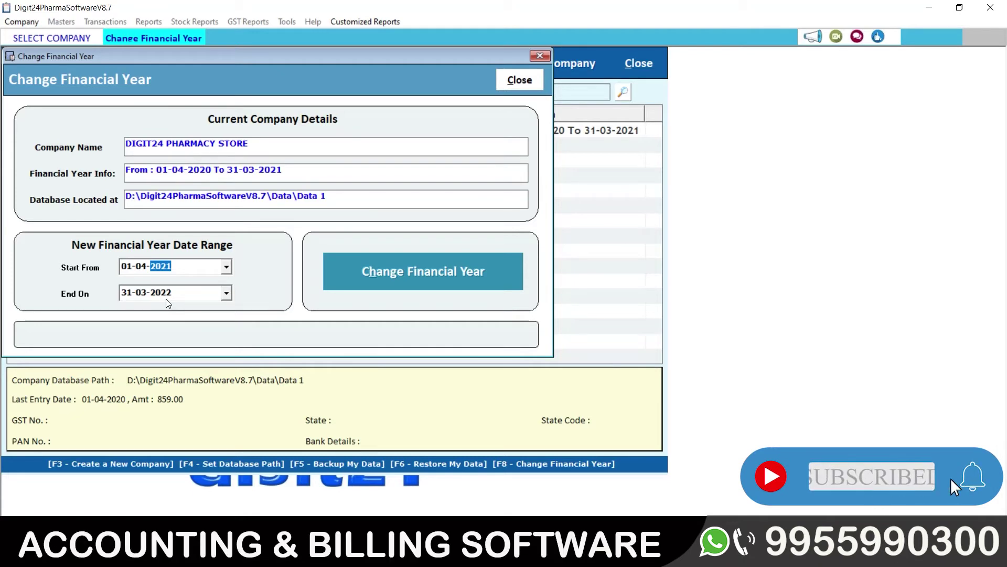
{"action": "left_click", "coordinate": [178, 293]}
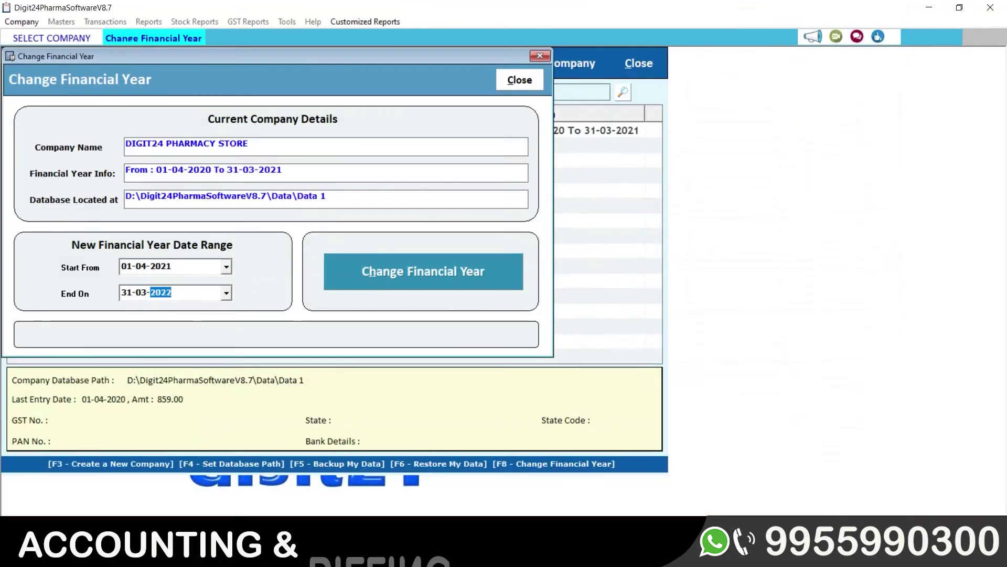
{"action": "left_click", "coordinate": [419, 277]}
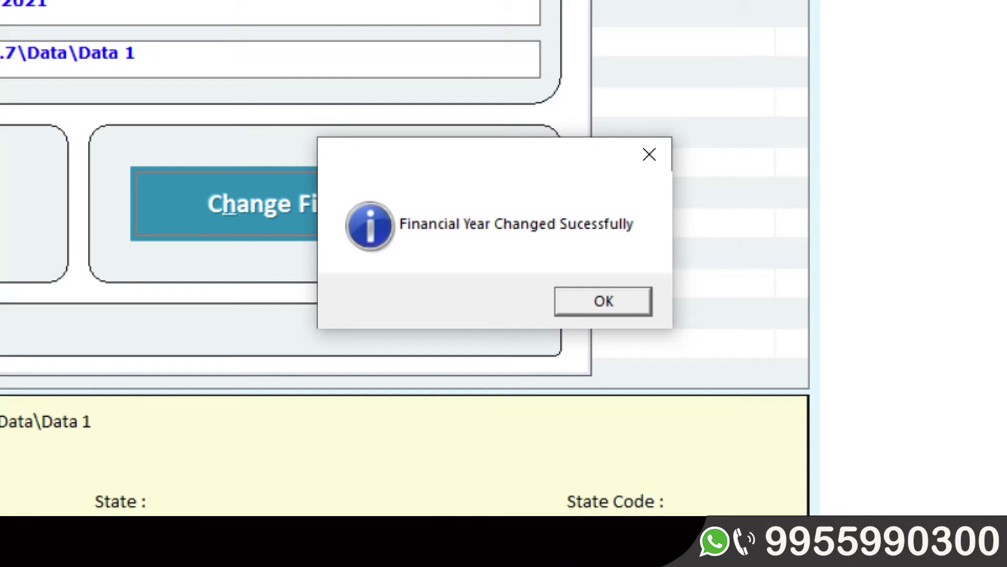
{"action": "key", "text": "Return"}
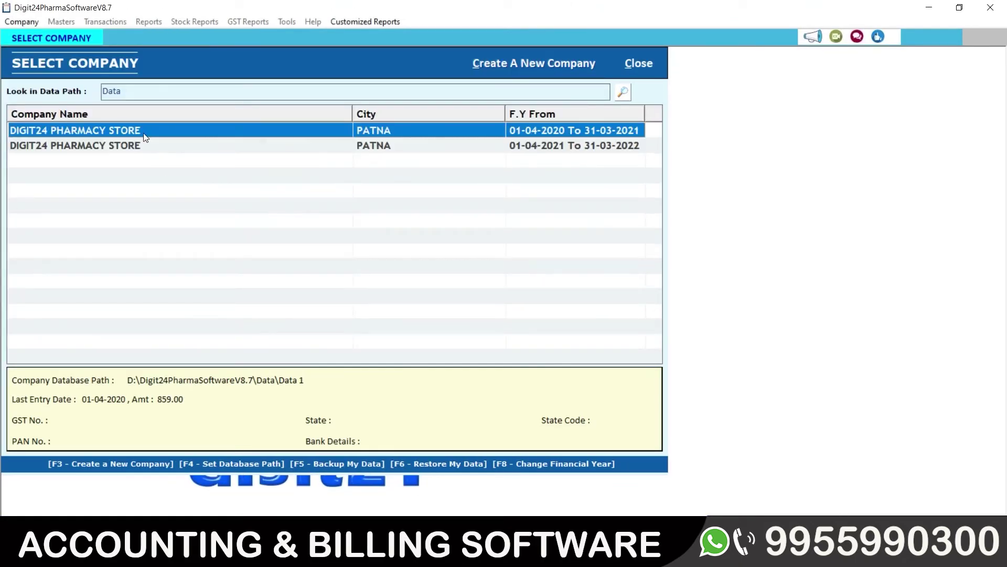
- Compare the 2020-21 and 2021-22 entries, then select the 2021-22 row stored in Data\Data 2
{"action": "left_click", "coordinate": [139, 146]}
{"action": "left_click", "coordinate": [139, 131]}
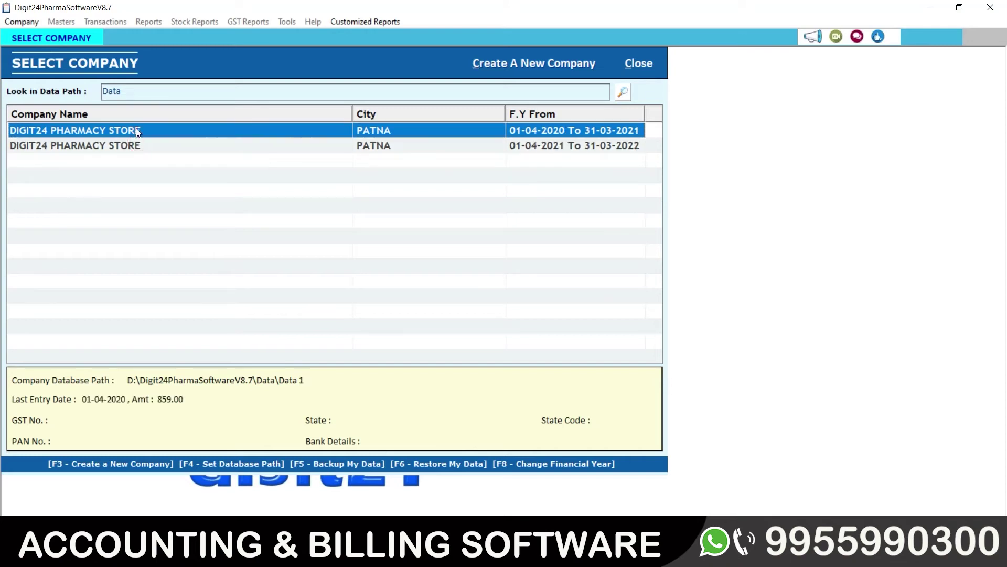
{"action": "left_click", "coordinate": [140, 145]}
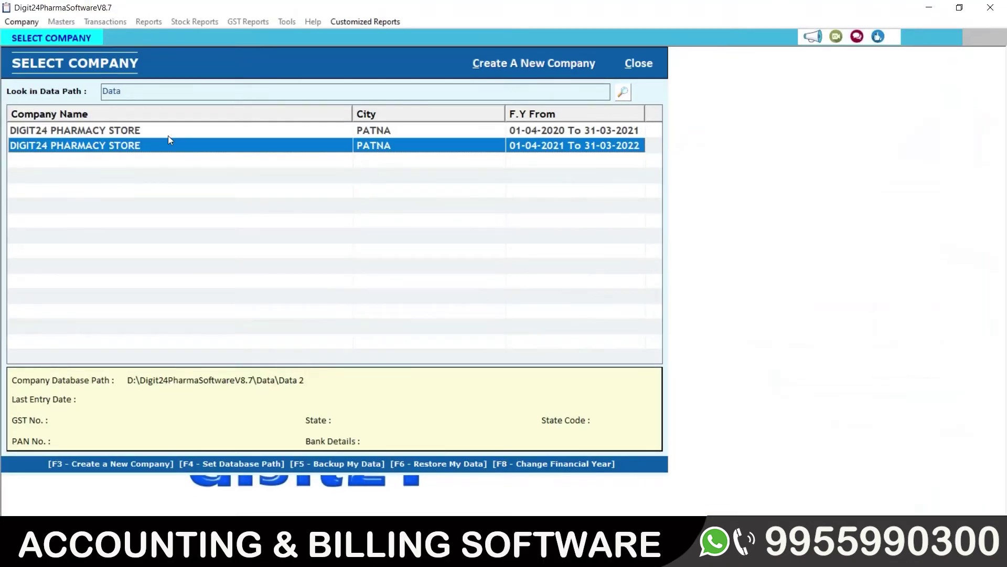
{"action": "left_click", "coordinate": [170, 136]}
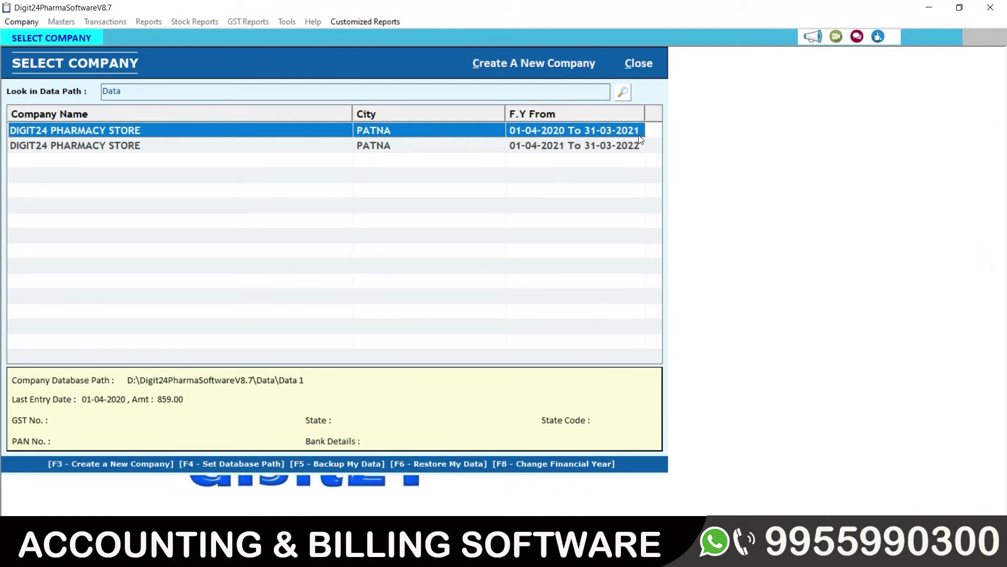
{"action": "left_click", "coordinate": [420, 145]}
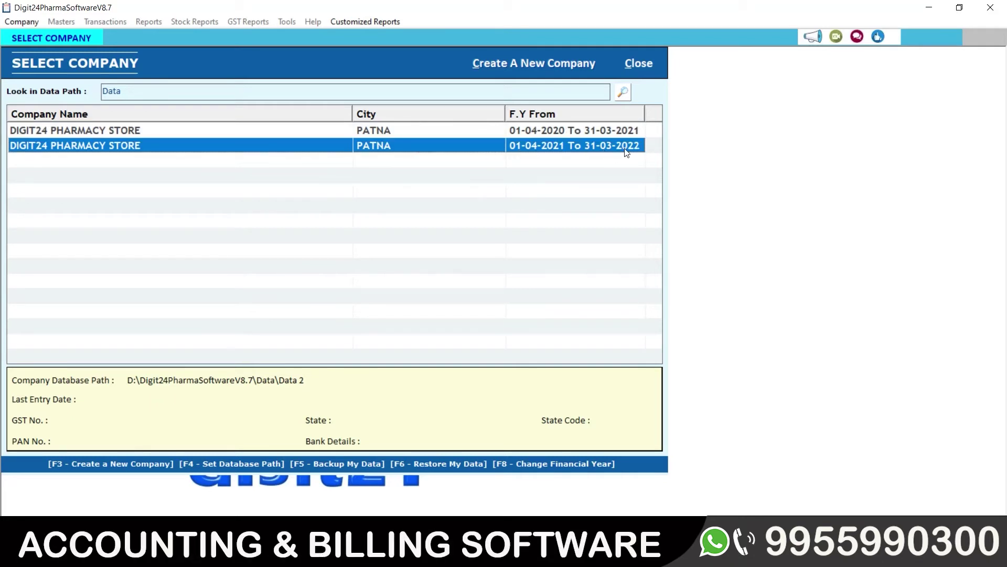
- Log into the 2021-22 company with the administrator username and password
{"action": "double_click", "coordinate": [277, 145]}
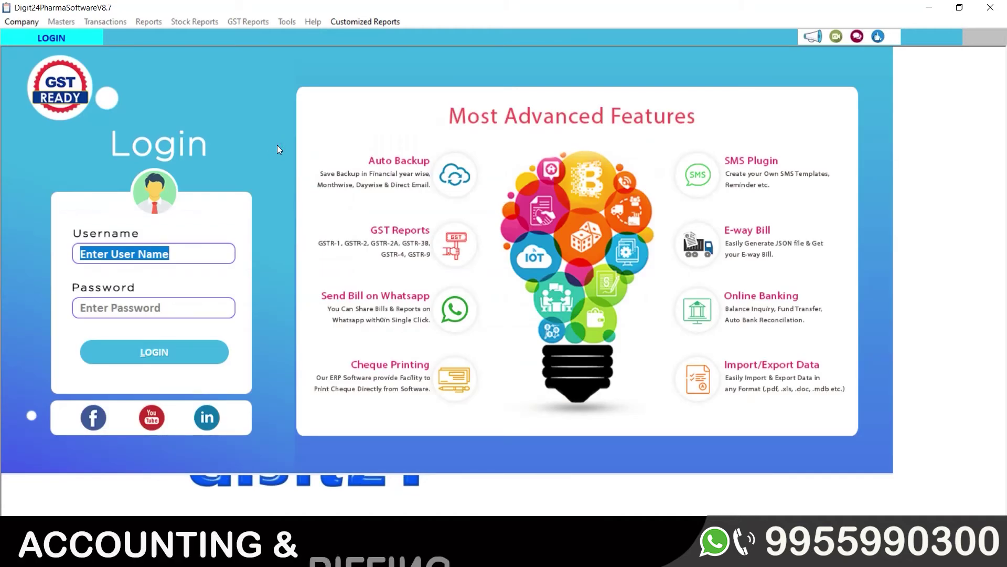
{"action": "type", "text": "admin"}
{"action": "key", "text": "Tab"}
{"action": "type", "text": "admin"}
{"action": "key", "text": "Tab"}
{"action": "key", "text": "Return"}
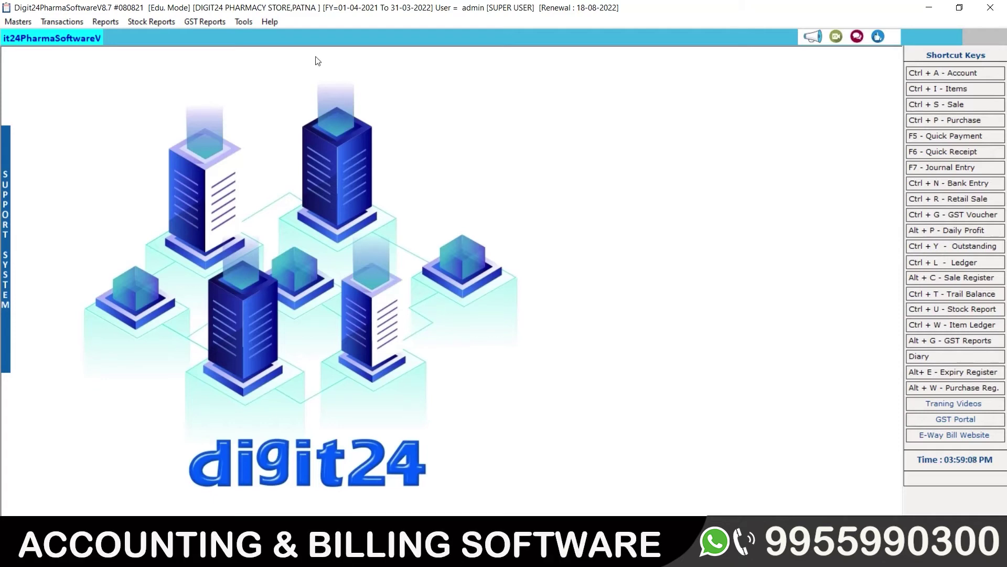
- Browse the Reports menu, then bring up the Stock Reports menu
{"action": "left_click", "coordinate": [101, 21]}
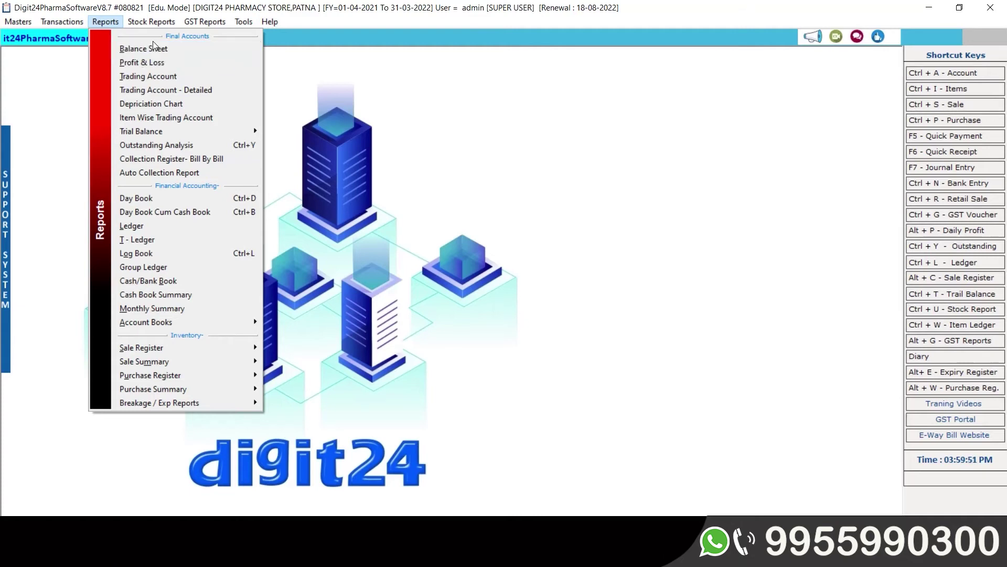
{"action": "left_click", "coordinate": [151, 23]}
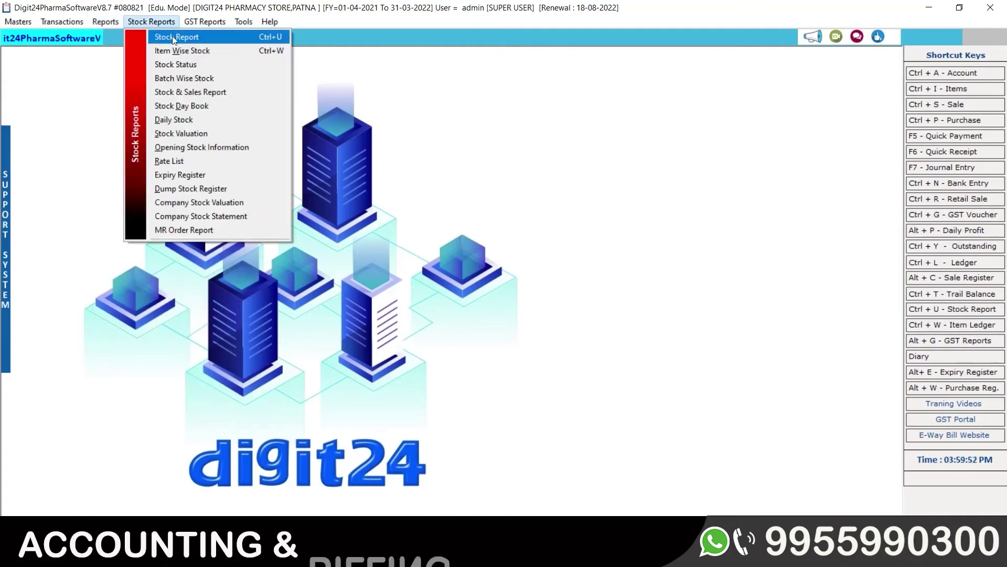
- Load the Stock Report from 01-04-2021, showing 4110.00 opening stock
{"action": "left_click", "coordinate": [163, 36]}
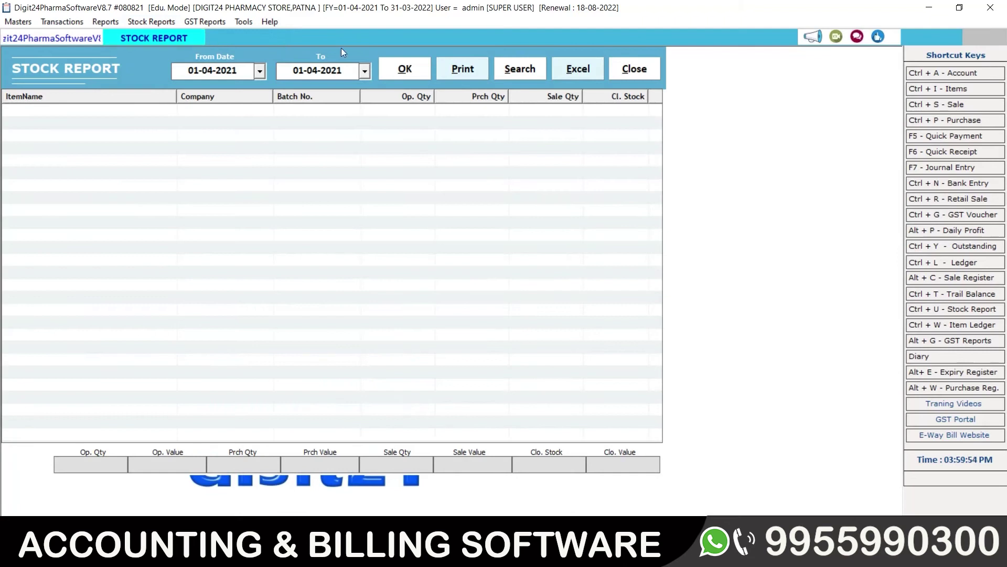
{"action": "left_click", "coordinate": [380, 62]}
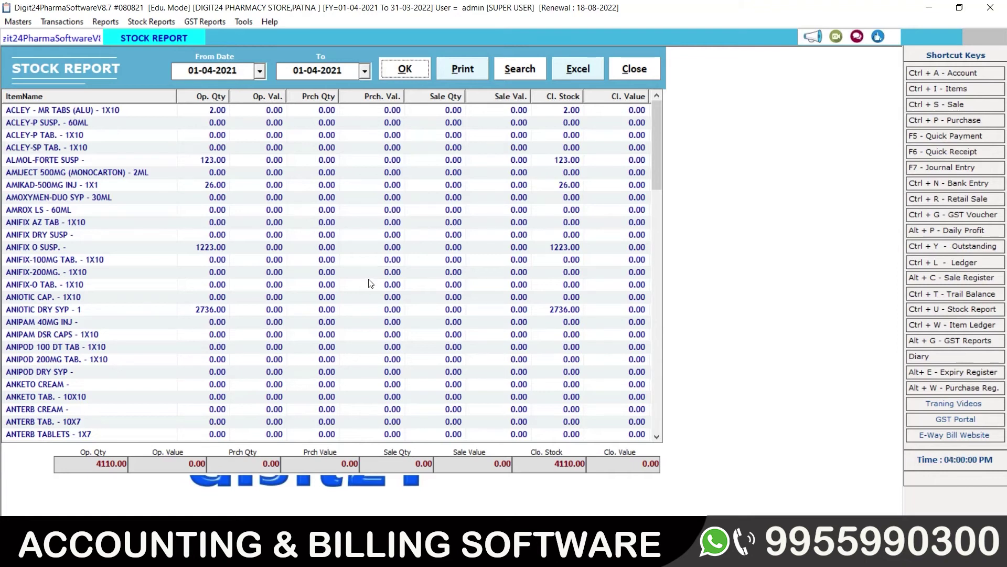
{"action": "left_click", "coordinate": [106, 22]}
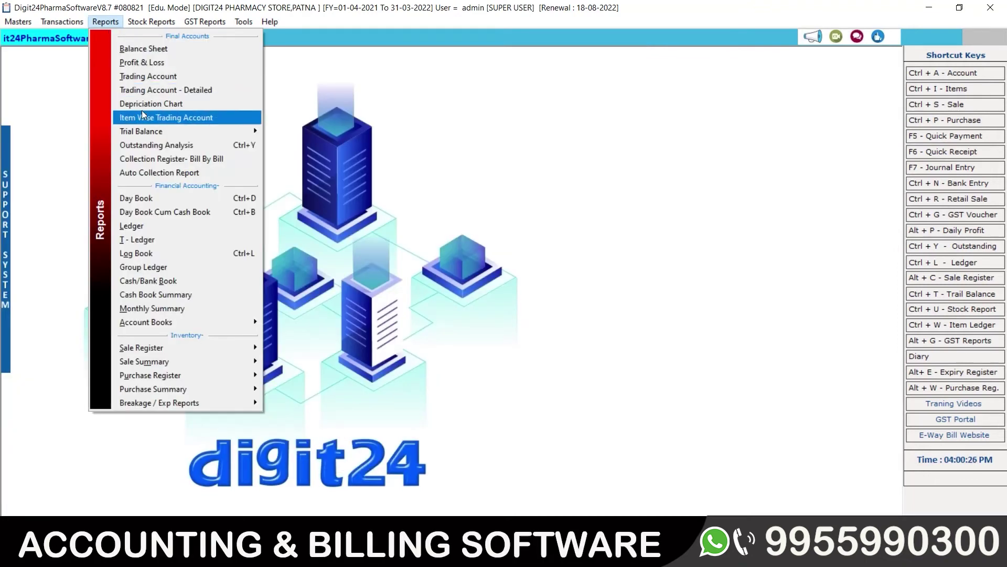
- Check the payable Outstanding Analysis as on 19-08-2021, totalling 27,22,132.00, then close it
{"action": "left_click", "coordinate": [162, 144]}
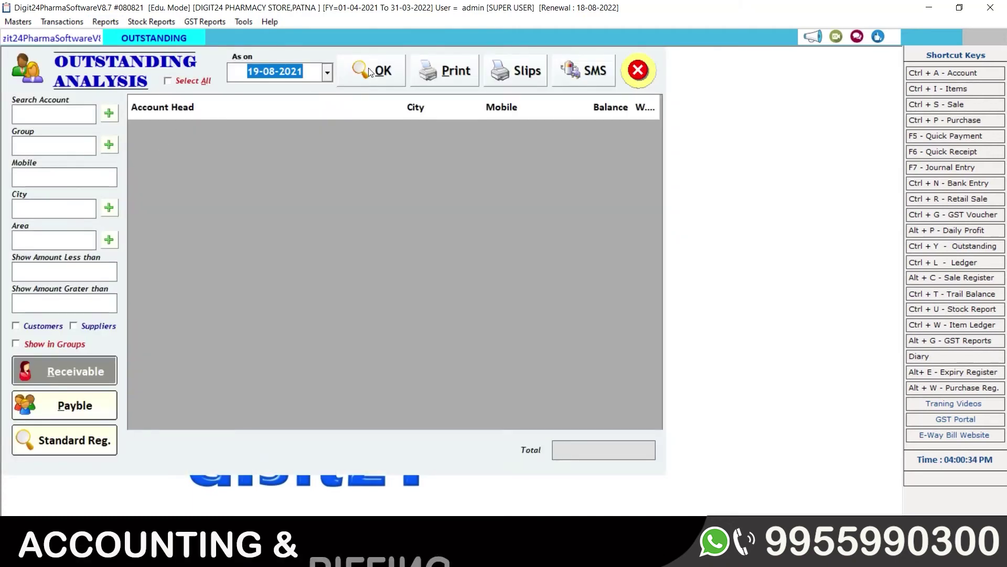
{"action": "left_click", "coordinate": [368, 68]}
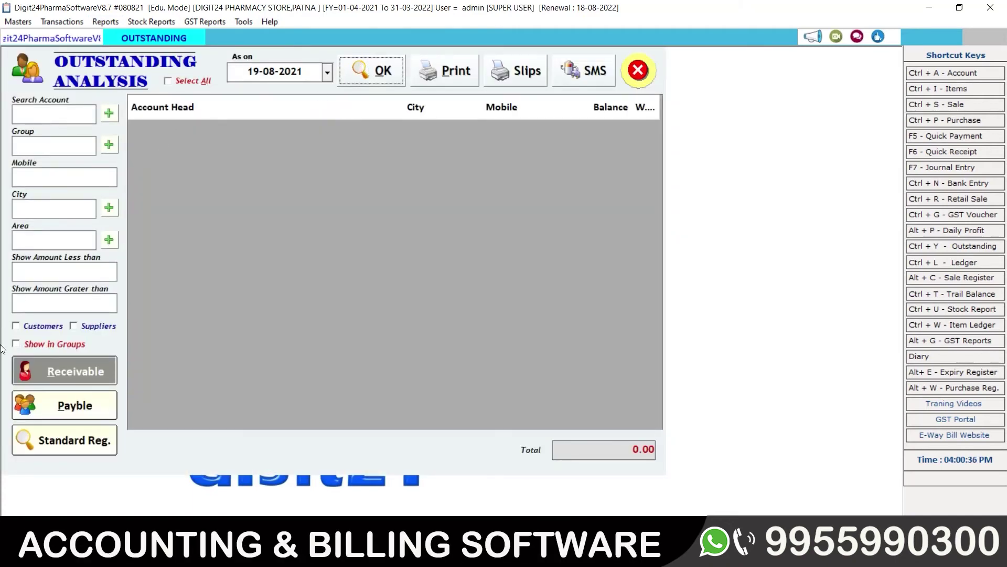
{"action": "left_click", "coordinate": [90, 407]}
{"action": "left_click", "coordinate": [385, 65]}
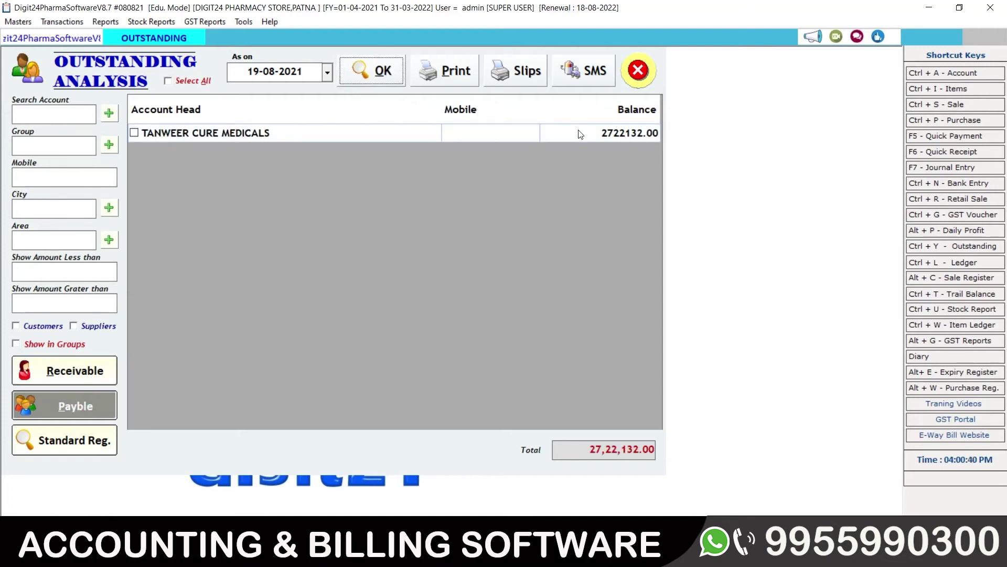
{"action": "left_click", "coordinate": [587, 132]}
{"action": "left_click", "coordinate": [585, 129]}
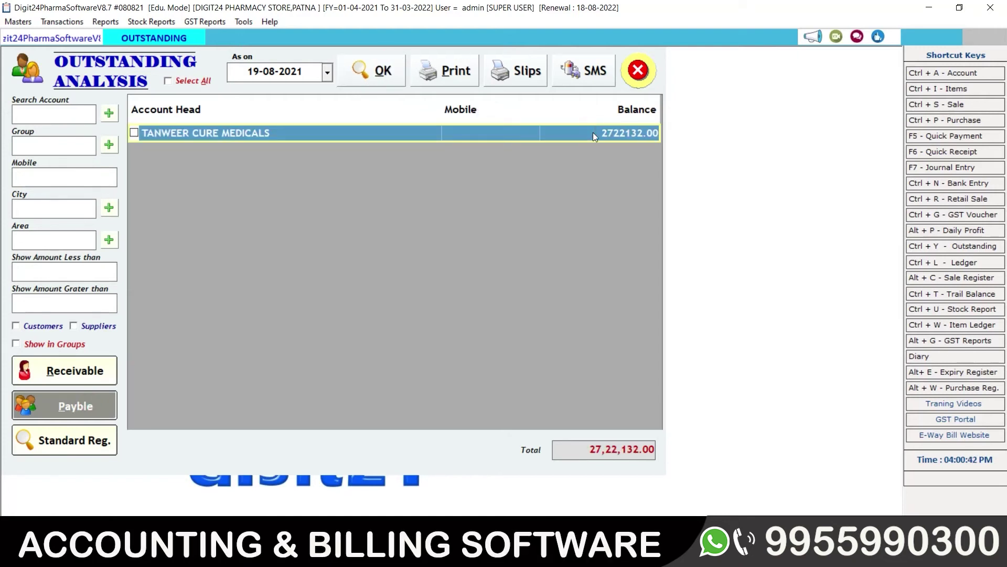
{"action": "left_click", "coordinate": [644, 80]}
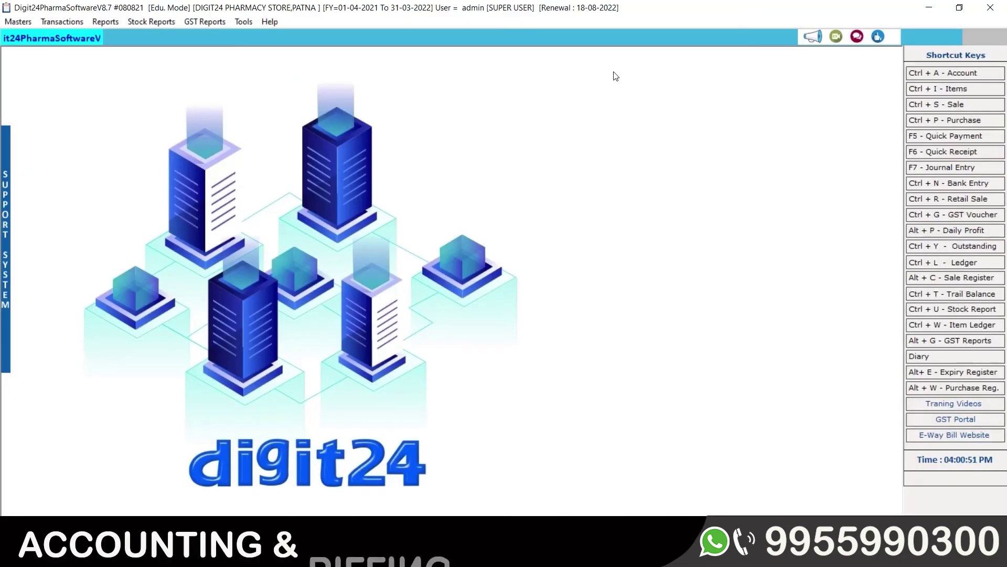
- Look over the GST Reports menu, then move to the Masters menu
{"action": "left_click", "coordinate": [200, 21]}
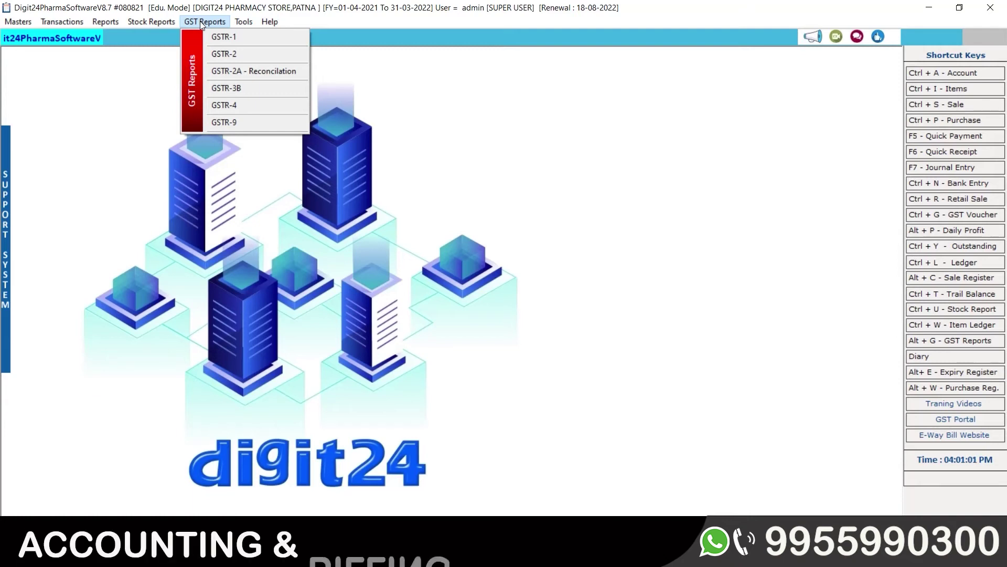
{"action": "mouse_move", "coordinate": [18, 21]}
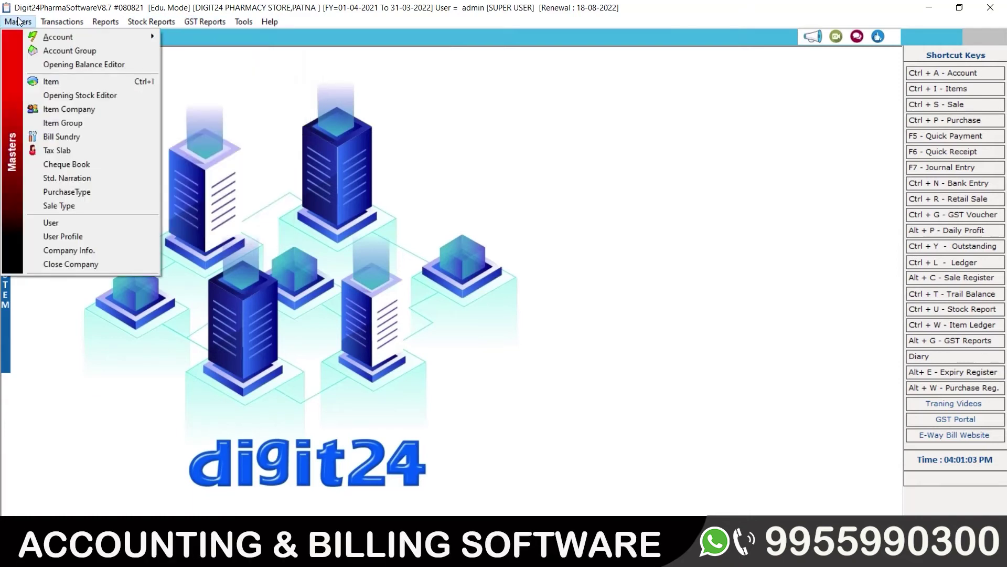